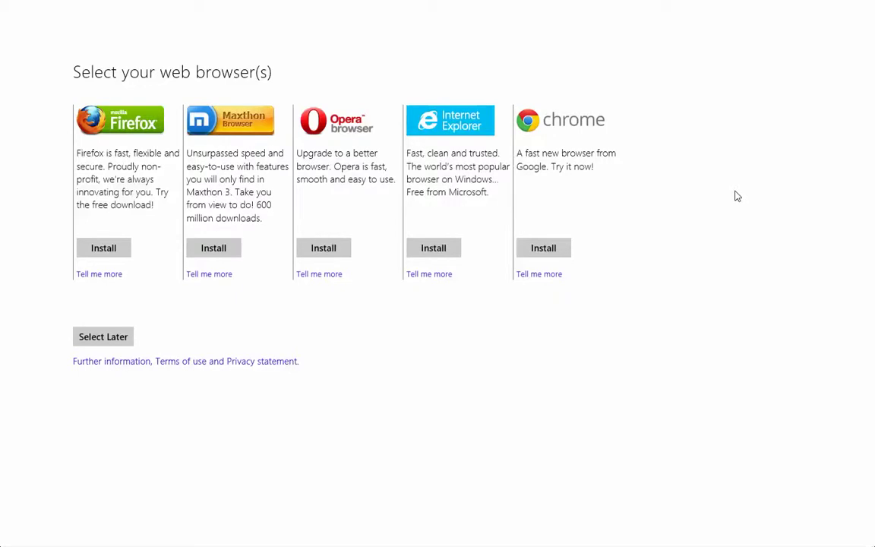
- Start installing Google Chrome and Mozilla Firefox from the web browser selection screen
mouse_move(243, 116)
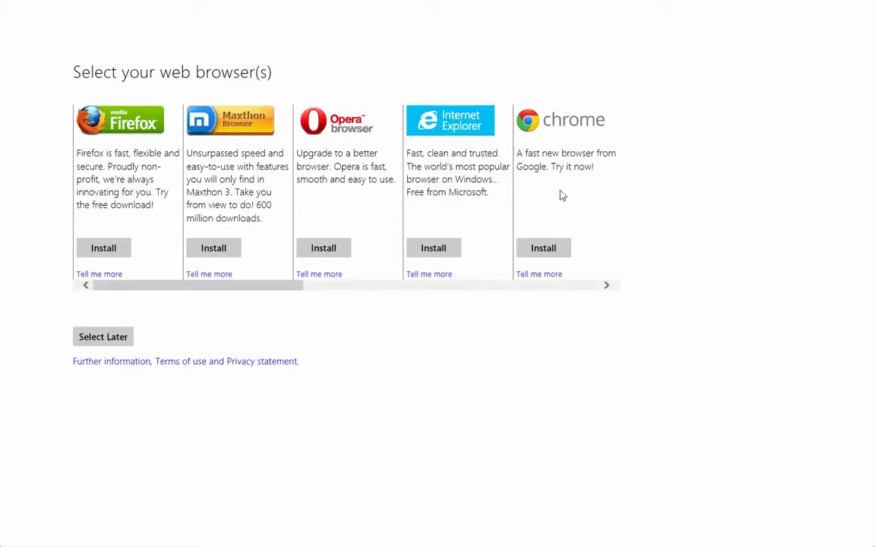
left_click(543, 249)
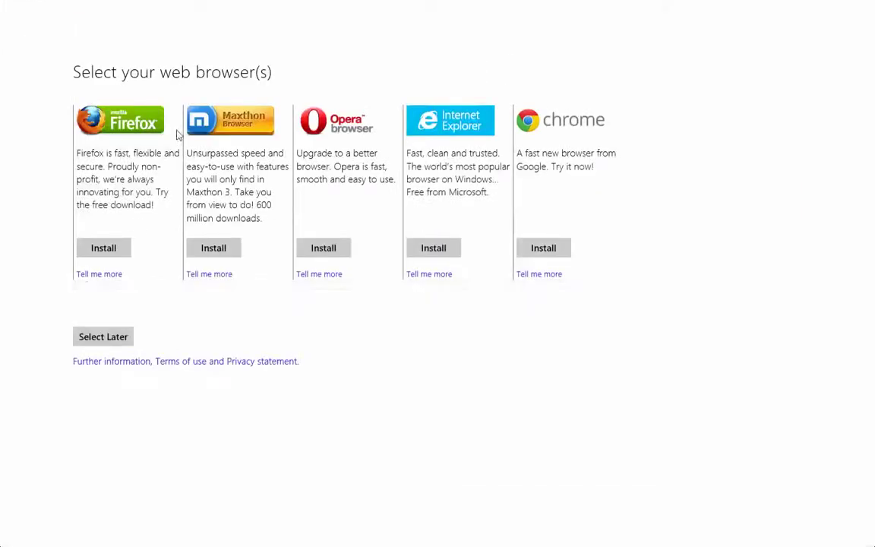
left_click(97, 251)
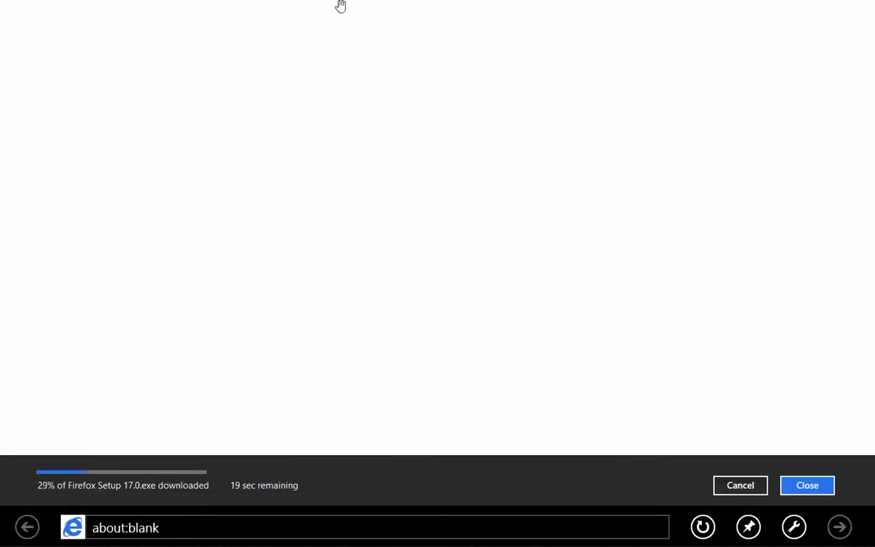
- Accept the Google Chrome terms of service on its install page and run ChromeSetup.exe
right_click(388, 164)
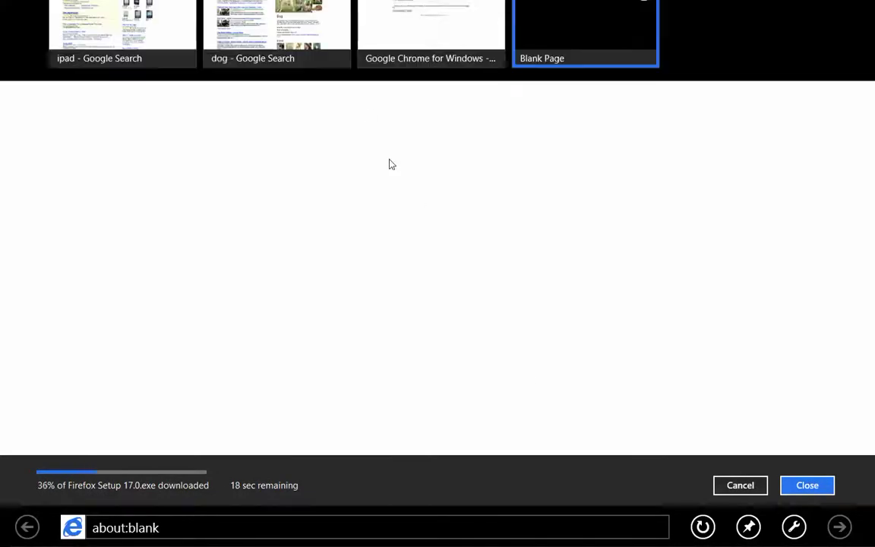
left_click(433, 172)
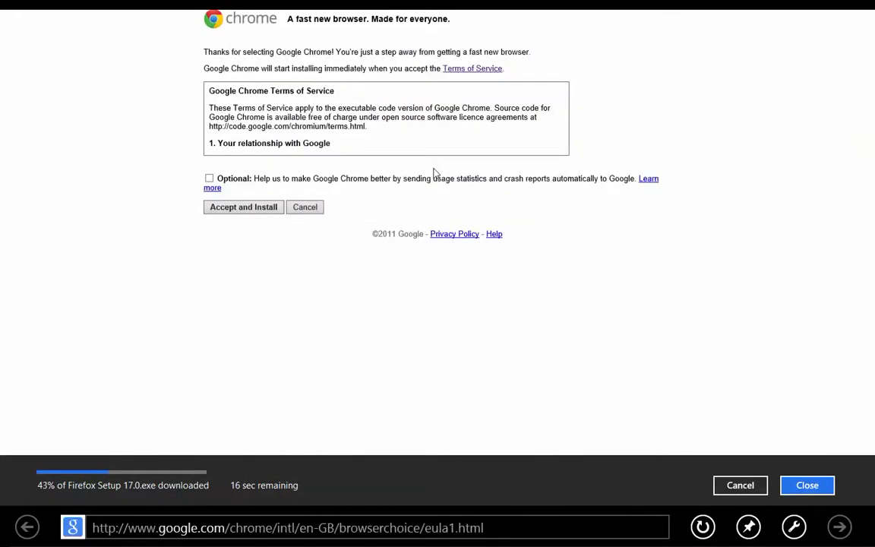
left_click(259, 212)
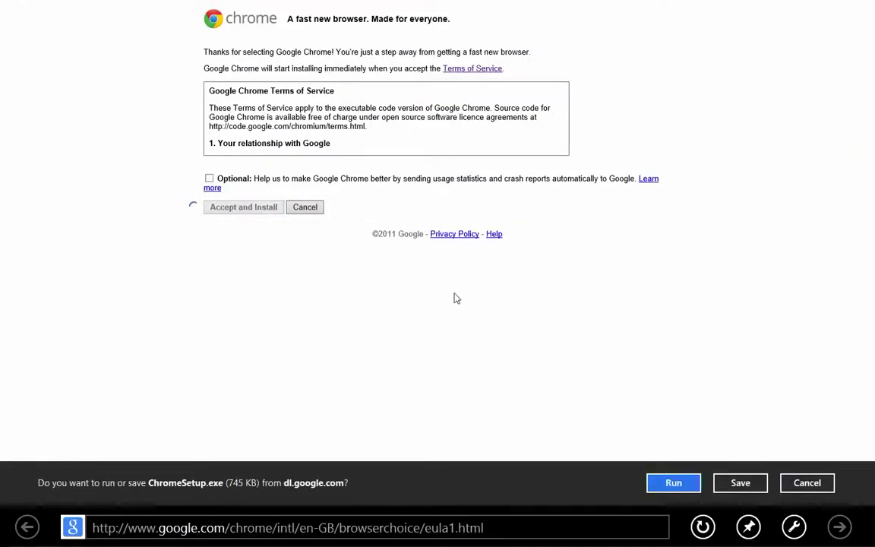
left_click(673, 483)
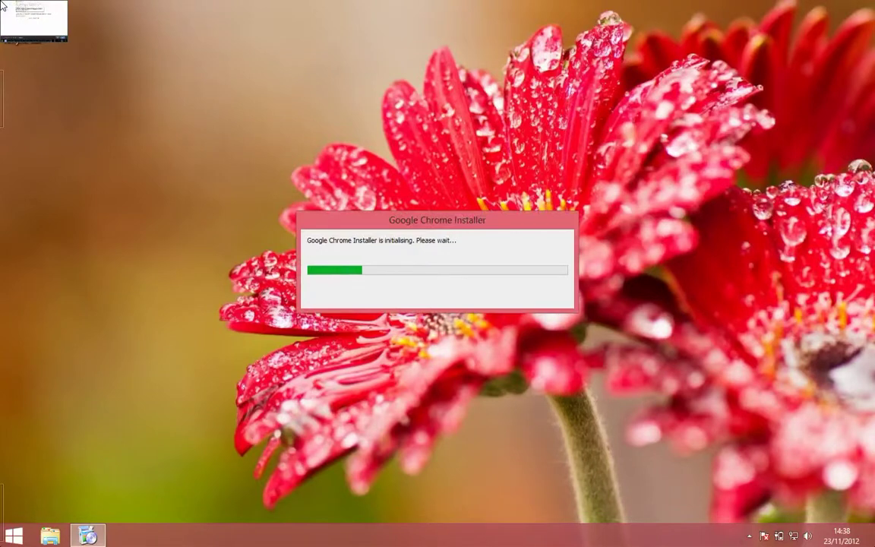
- Dismiss the security scan notice in Internet Explorer and check both the blank download tab and the Chrome installer on the desktop
left_click(3, 6)
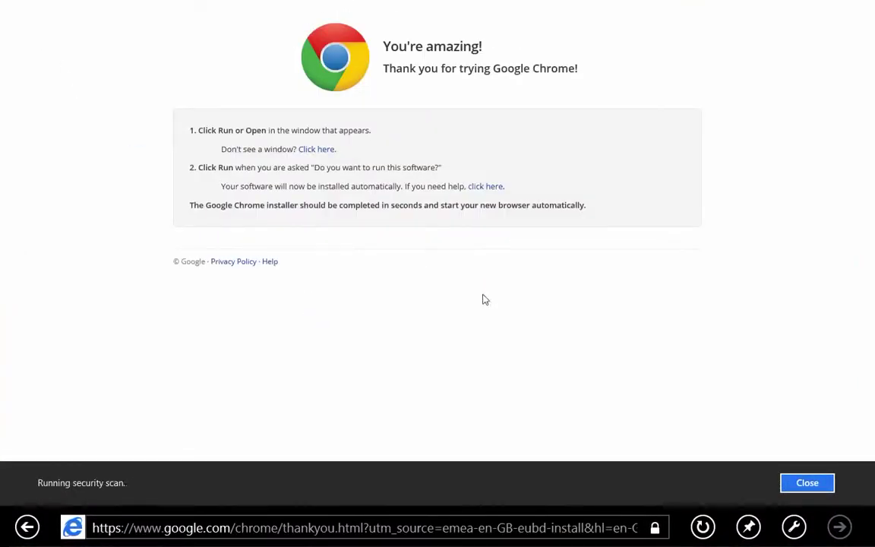
left_click(808, 483)
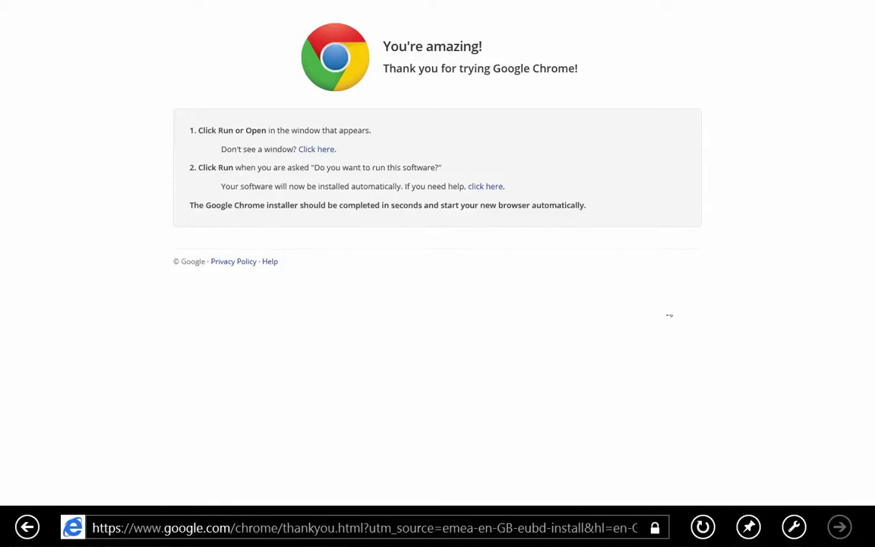
right_click(651, 271)
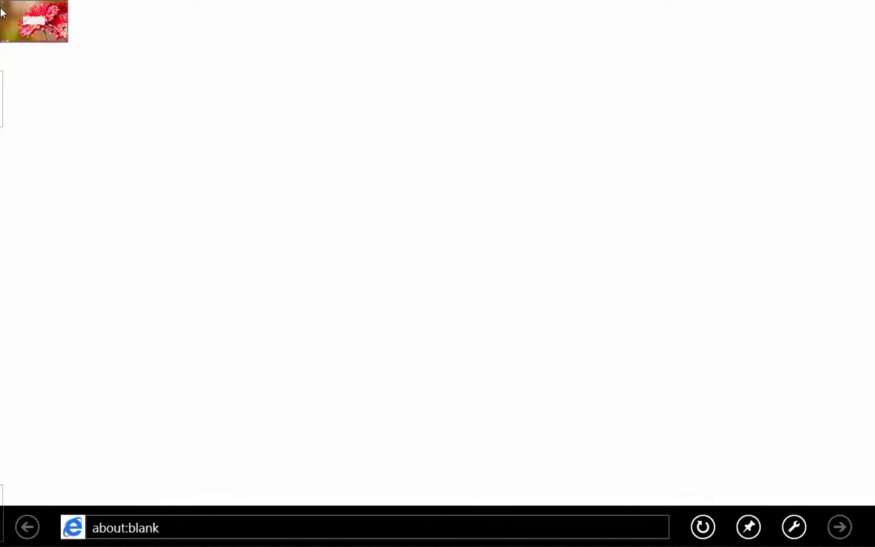
mouse_move(7, 137)
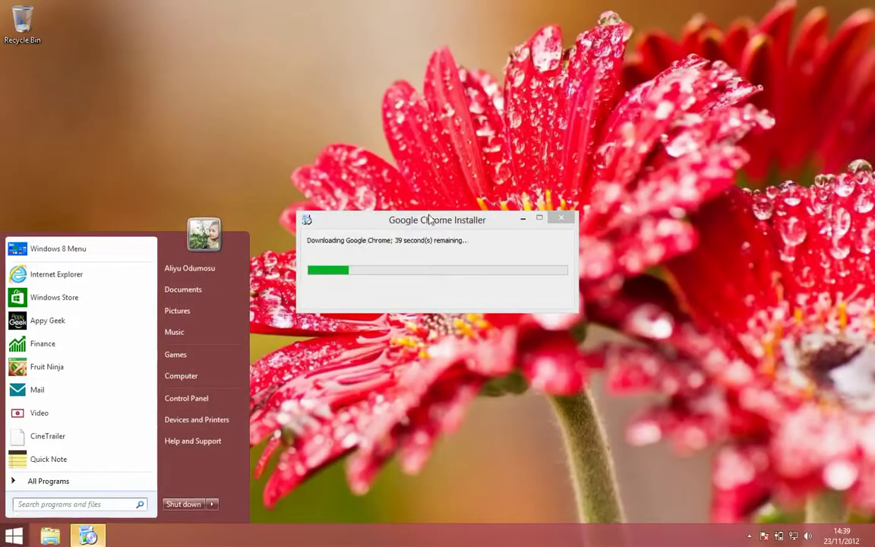
left_click_drag(409, 225, 427, 178)
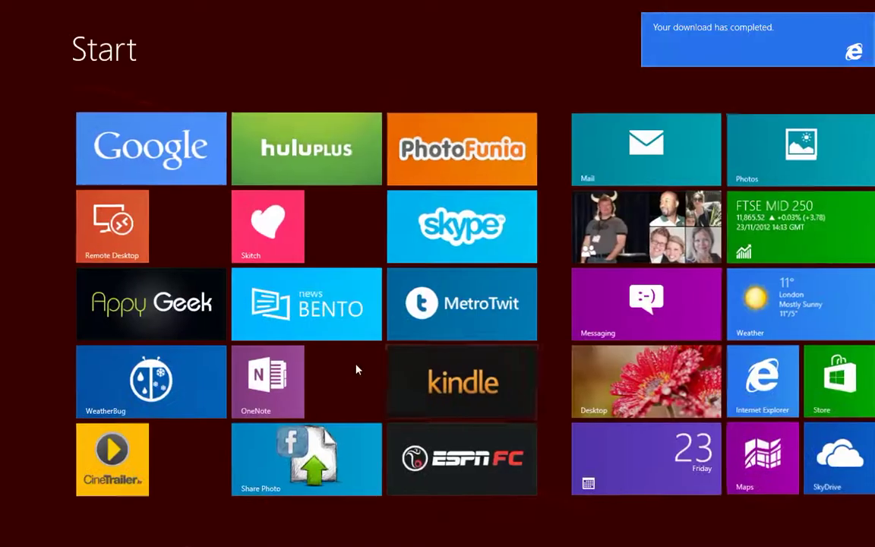
- Locate Browser Choice among the Start screen apps and check the Chrome installer's progress on the desktop
scroll(358, 367, "right", 10)
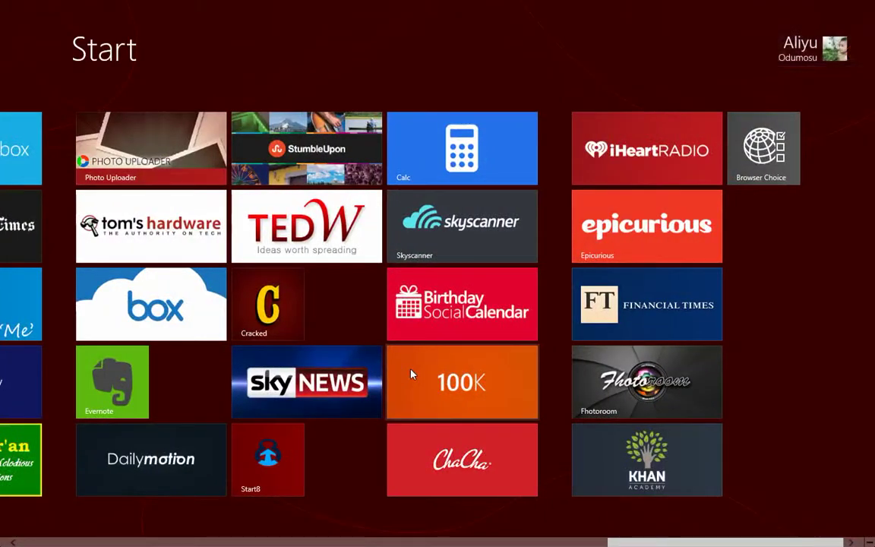
left_click(773, 169)
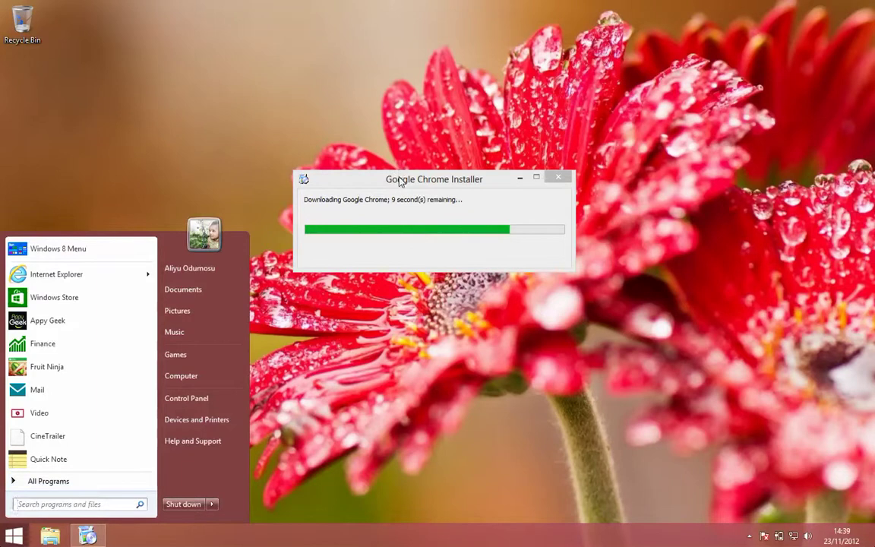
left_click_drag(399, 179, 458, 178)
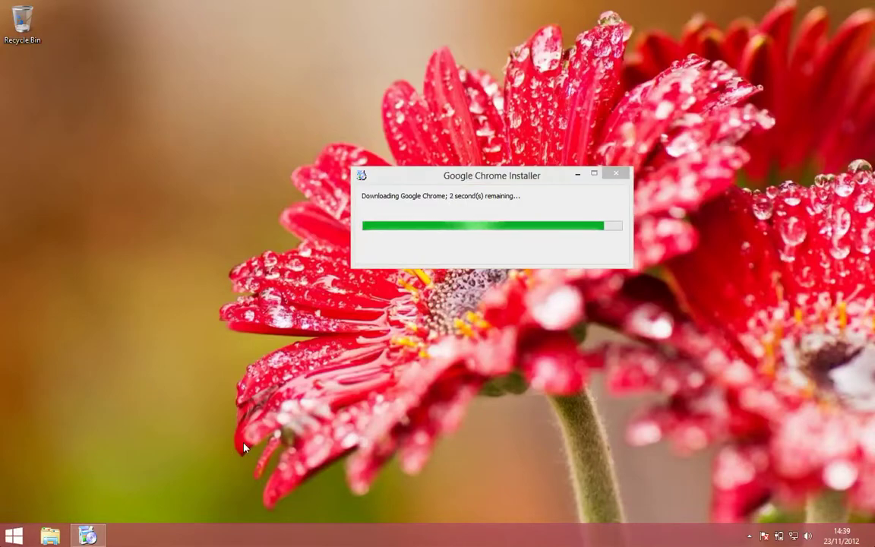
key("super")
scroll(411, 388, "down", 5)
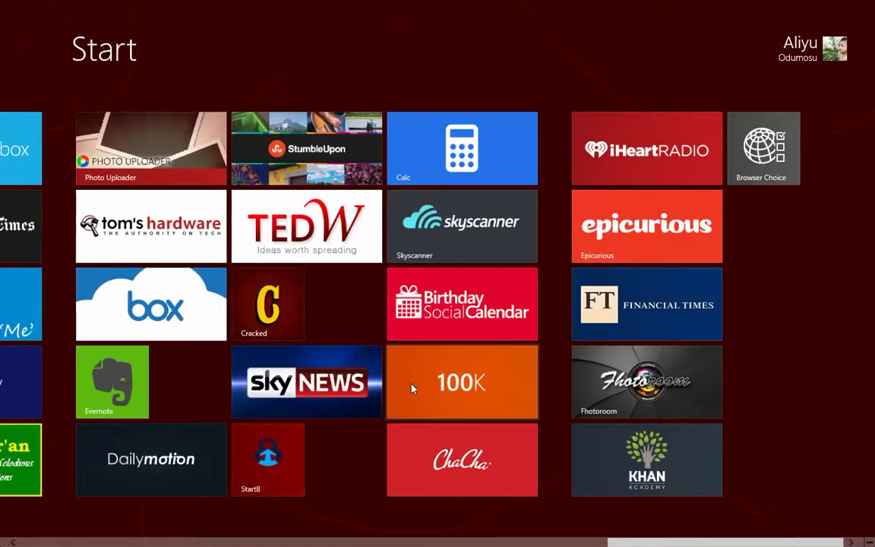
key("super")
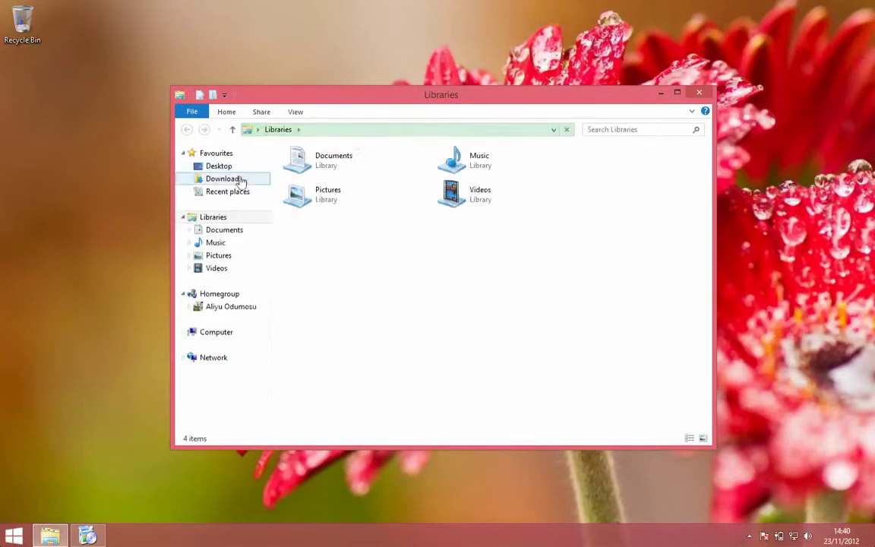
- Look for the Firefox installer in the Downloads folder and in the Downloads folder shared through the homegroup
left_click(237, 180)
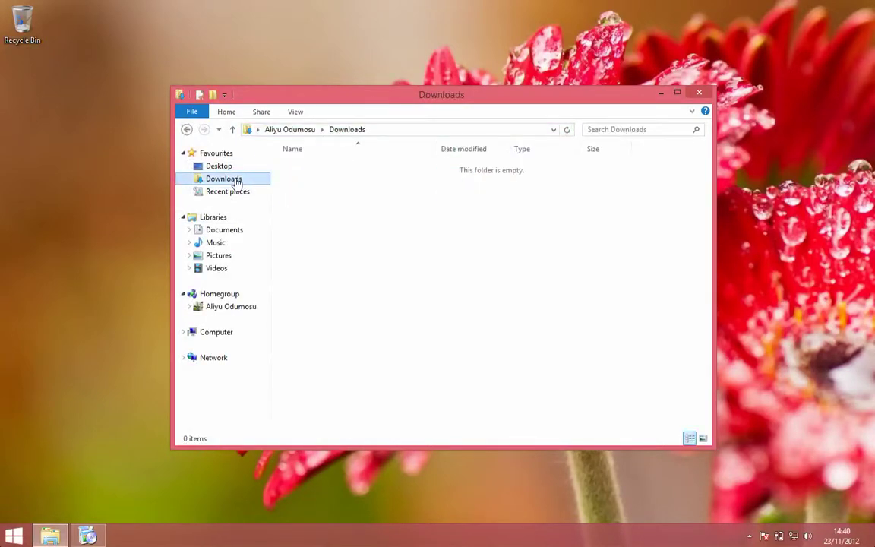
left_click(230, 308)
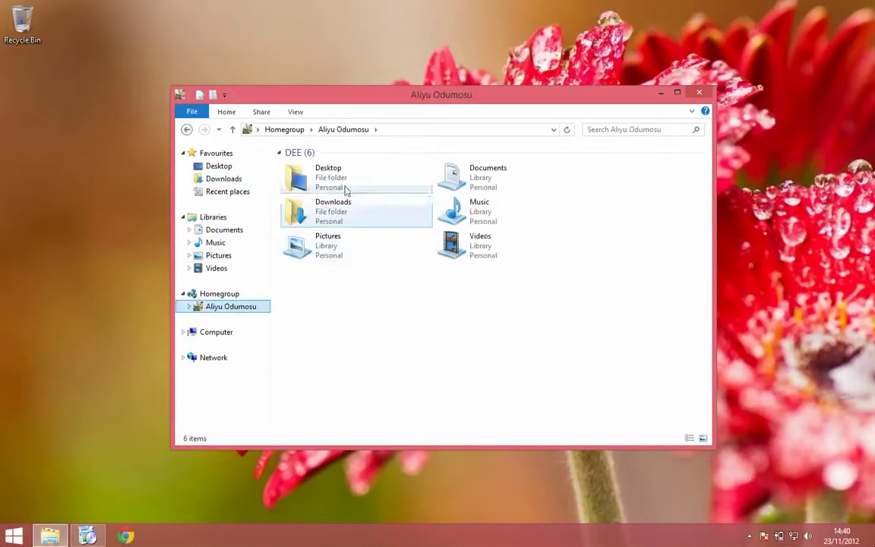
left_click(338, 222)
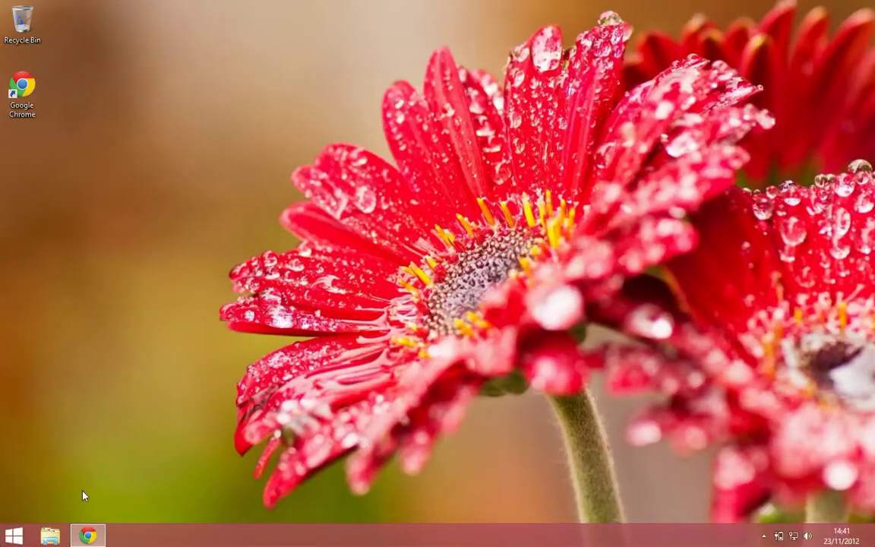
- Start the Firefox download from Browser Choice and exit Chrome, cancelling the download in progress
key("super")
scroll(258, 364, "down", 5)
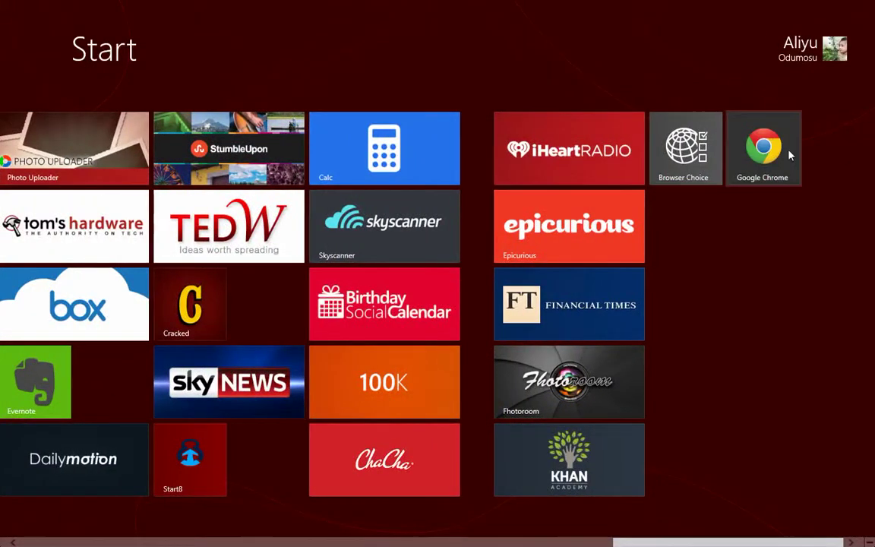
left_click(712, 163)
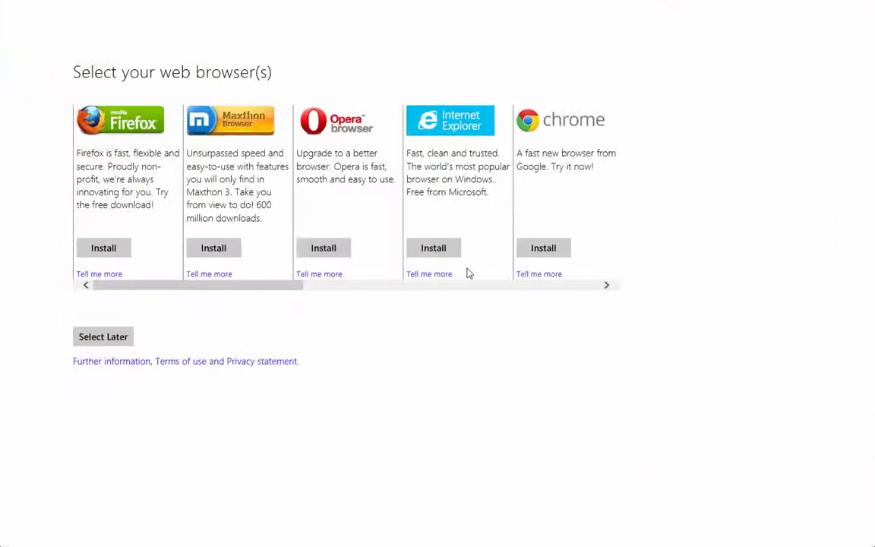
left_click(104, 251)
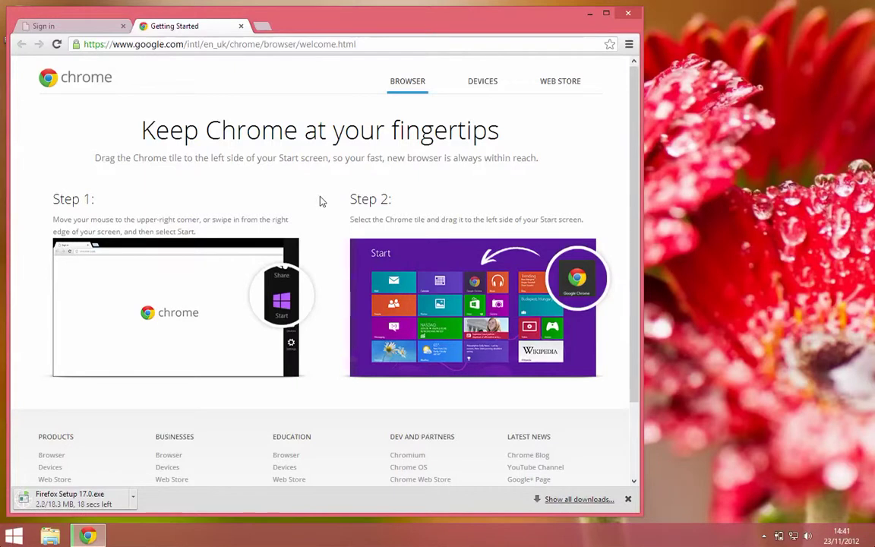
left_click(629, 15)
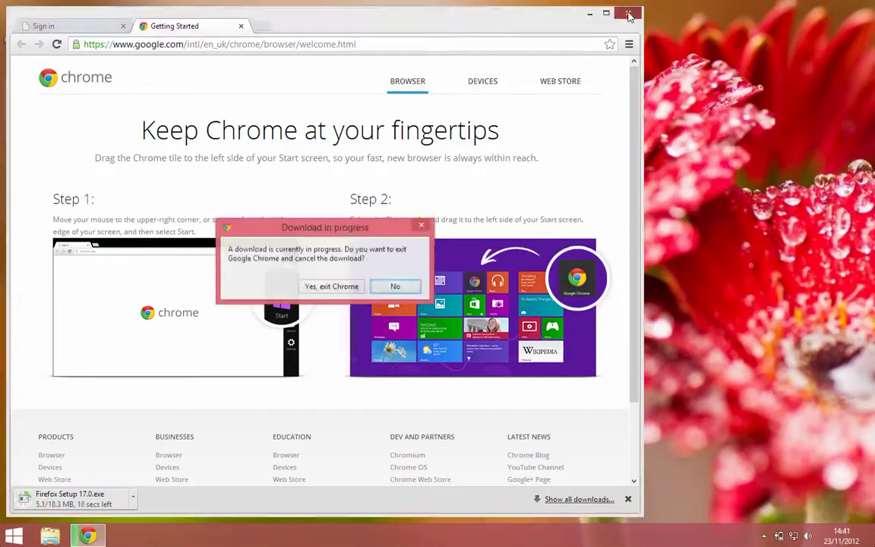
left_click(343, 290)
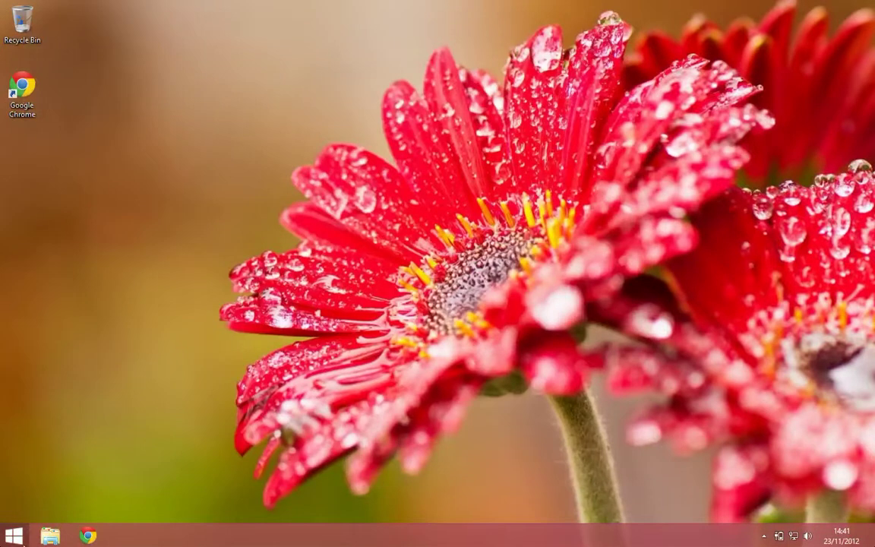
- Reopen Browser Choice from the Start screen and request the Firefox installation once more
key("super")
scroll(571, 257, "down", 5)
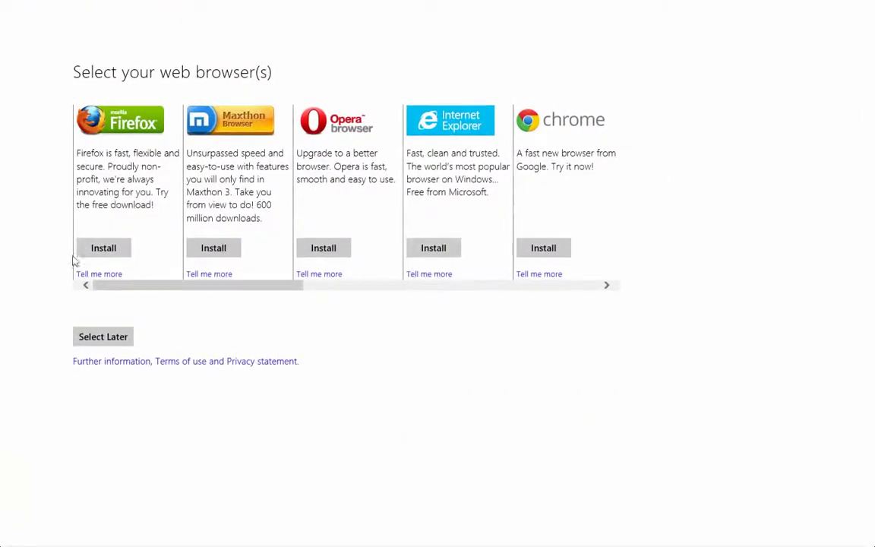
left_click(104, 247)
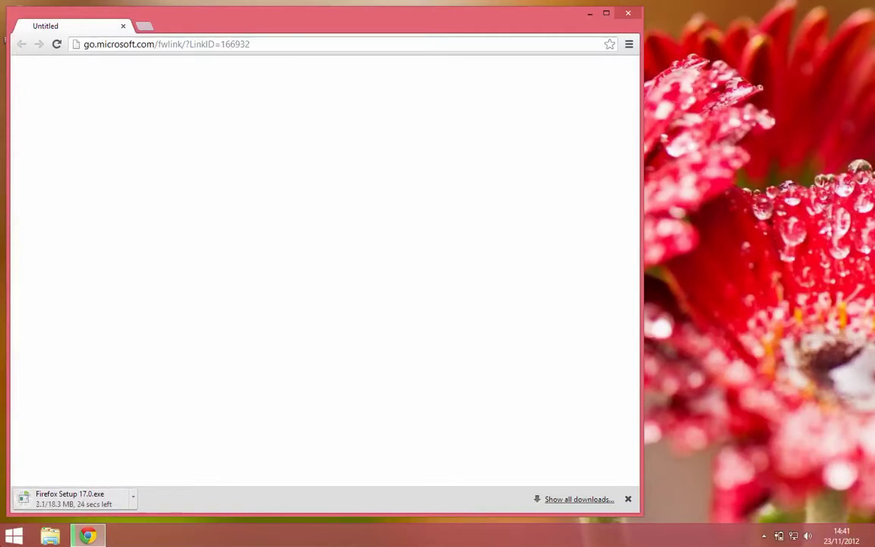
- Show all downloads in Chrome, and exit the browser, cancelling the Firefox Setup 17.0.exe download
left_click(579, 499)
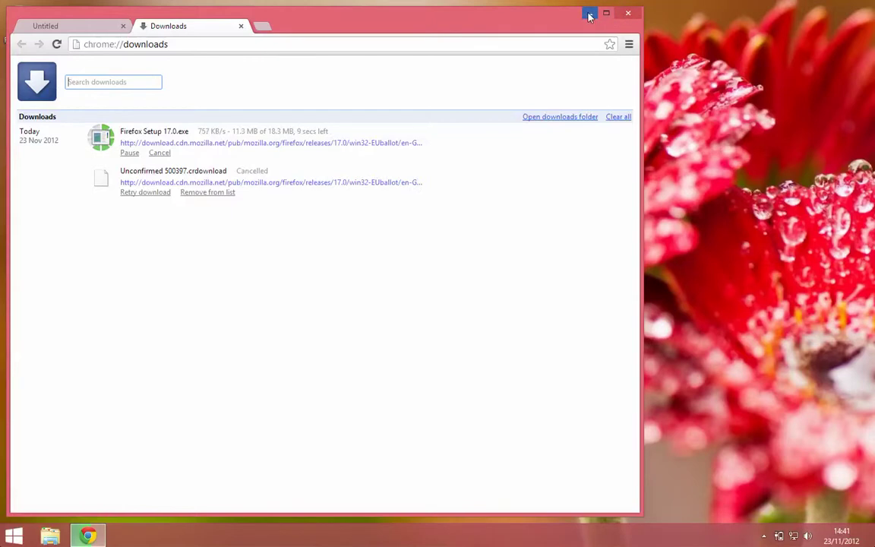
left_click(628, 16)
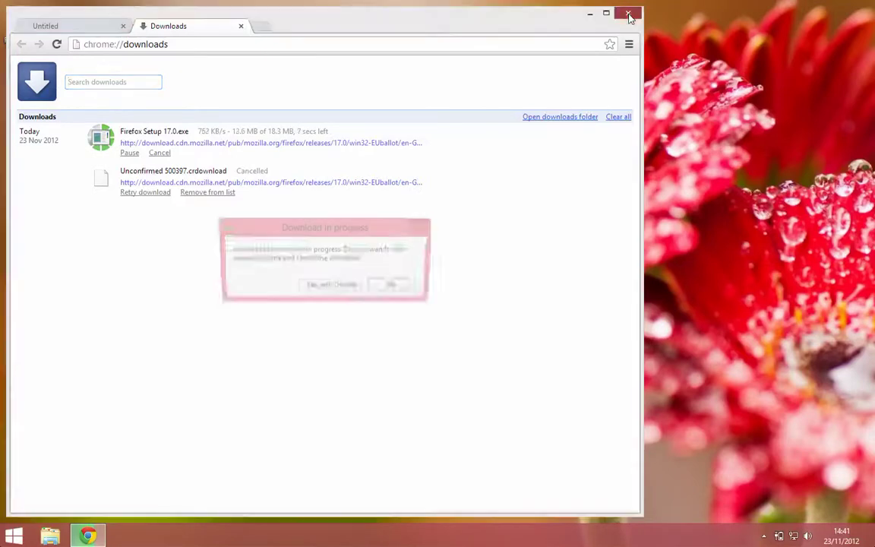
left_click(332, 286)
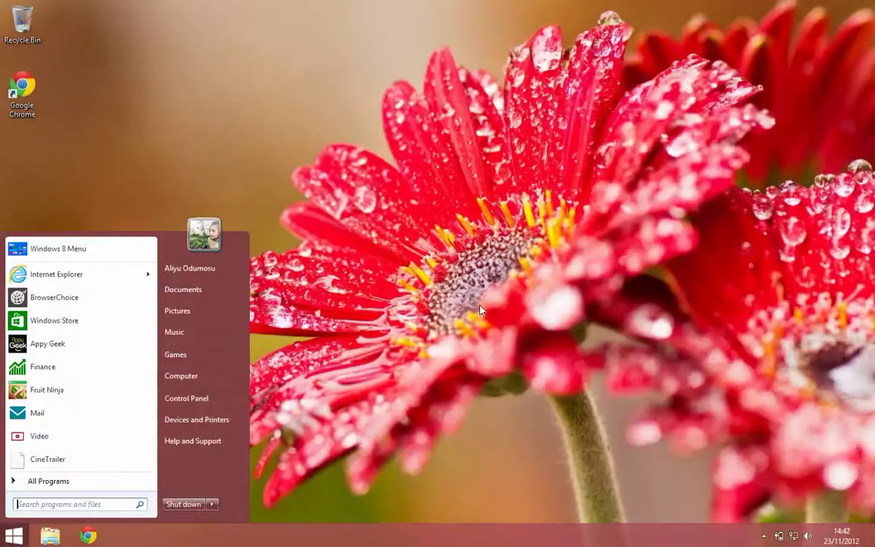
- Look through the Start screen tiles for Internet Explorer and the other browser tiles
left_click(479, 310)
key("super")
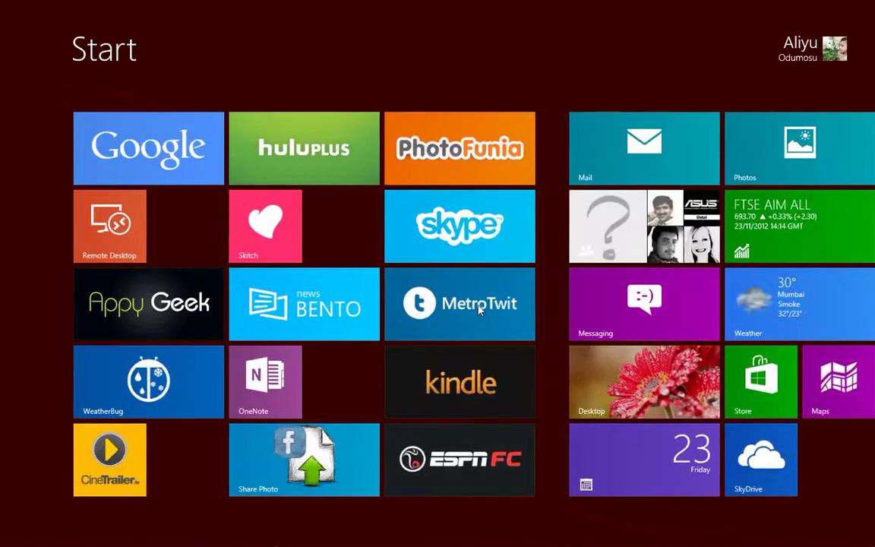
scroll(479, 310, "down", 5)
scroll(479, 310, "down", 6)
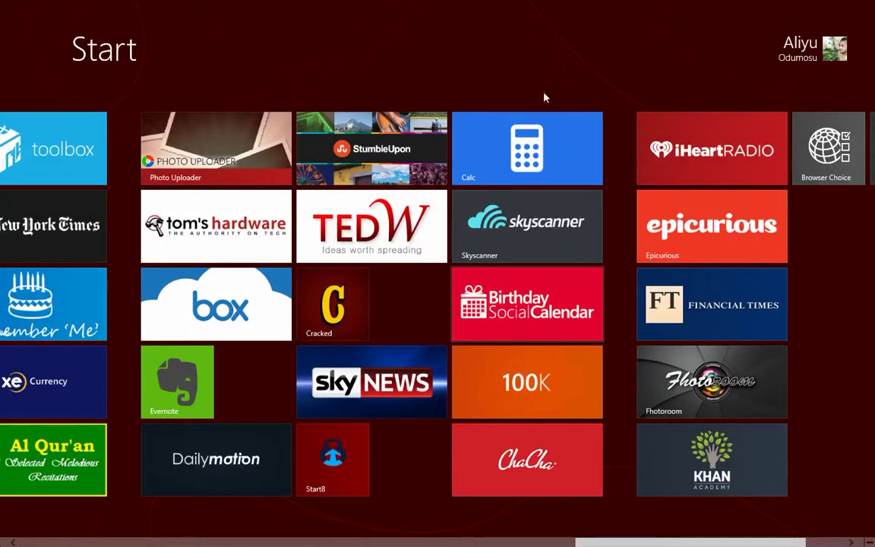
scroll(520, 79, "up", 5)
scroll(520, 79, "up", 8)
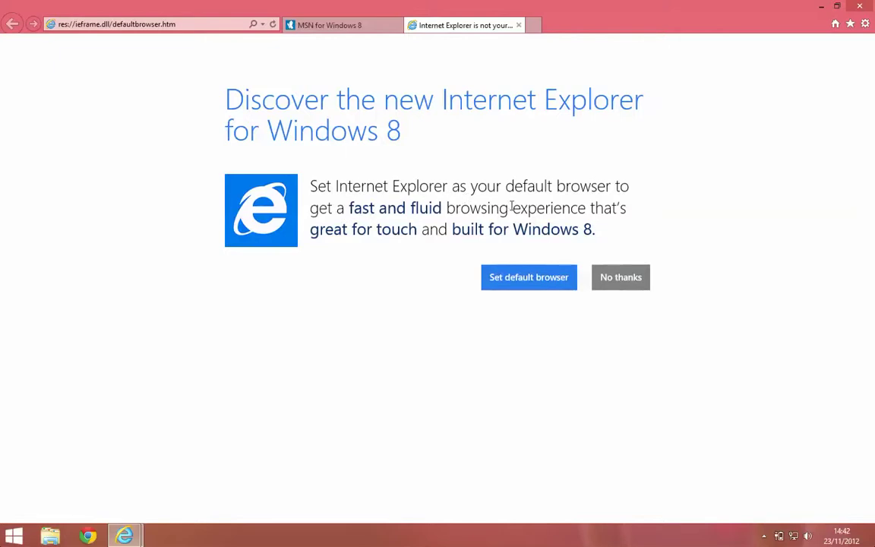
- Set Internet Explorer as the default browser for http links and close its window
left_click(536, 272)
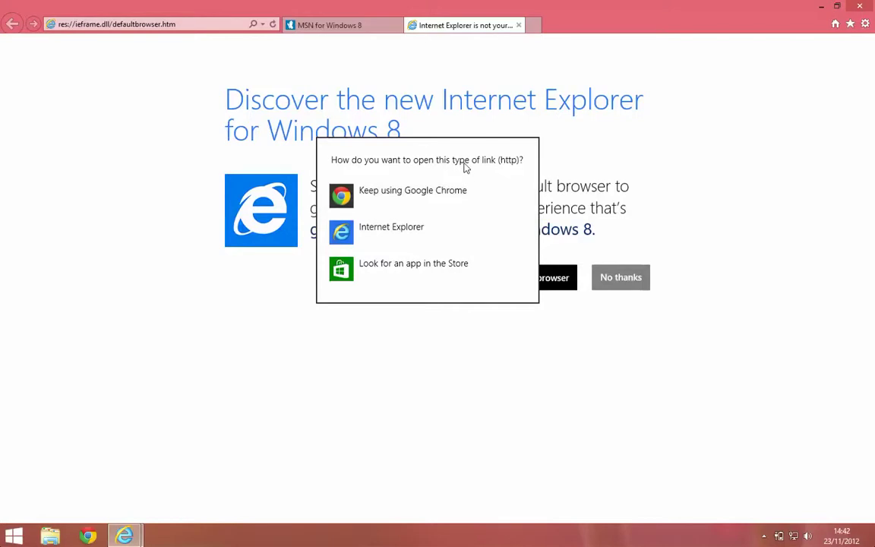
left_click(381, 238)
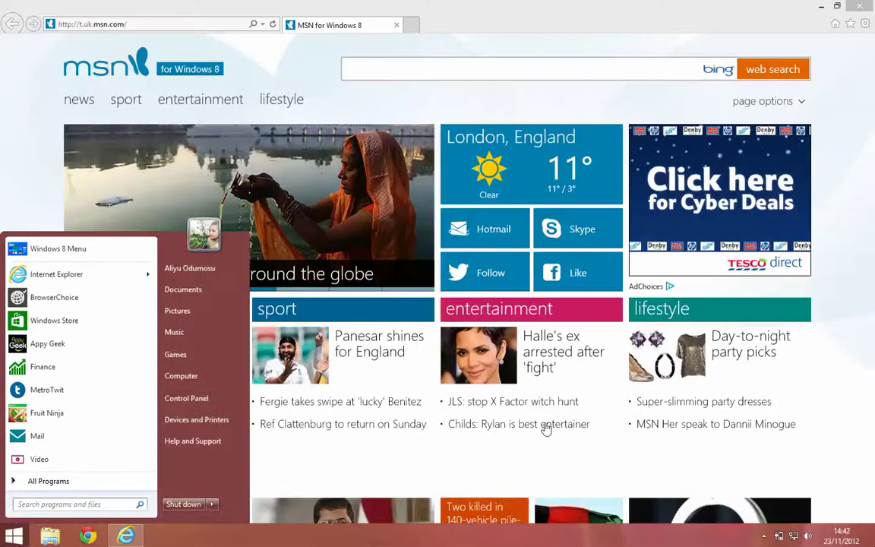
key("Escape")
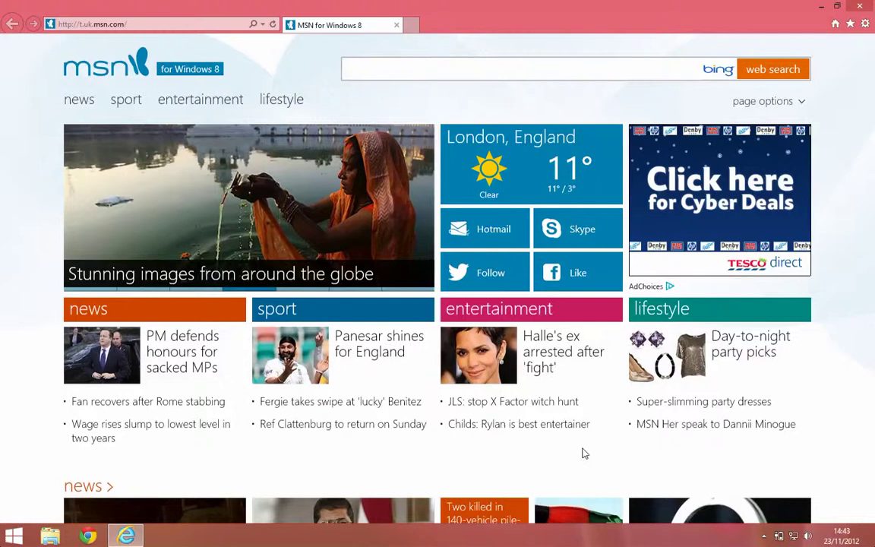
left_click(859, 8)
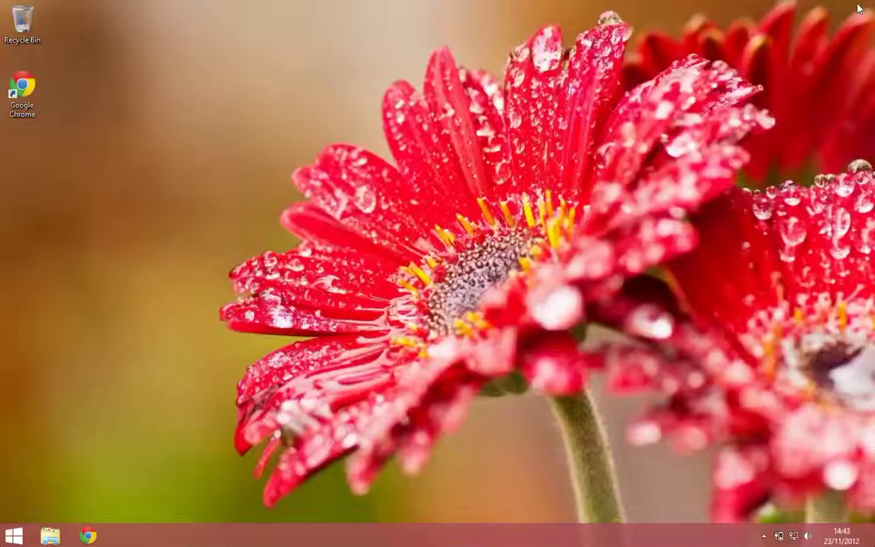